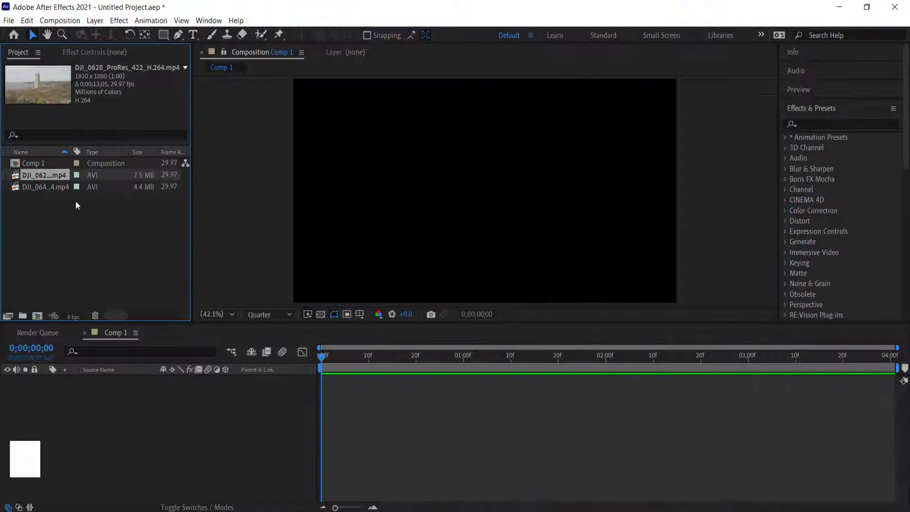
Add DJI_062 and DJI_064 to Comp 1, start DJI_062 at 2:00, and park the playhead there
{"action": "left_click", "coordinate": [45, 187], "text": "shift"}
{"action": "left_click_drag", "start_coordinate": [47, 174], "coordinate": [107, 380]}
{"action": "left_click", "coordinate": [142, 379]}
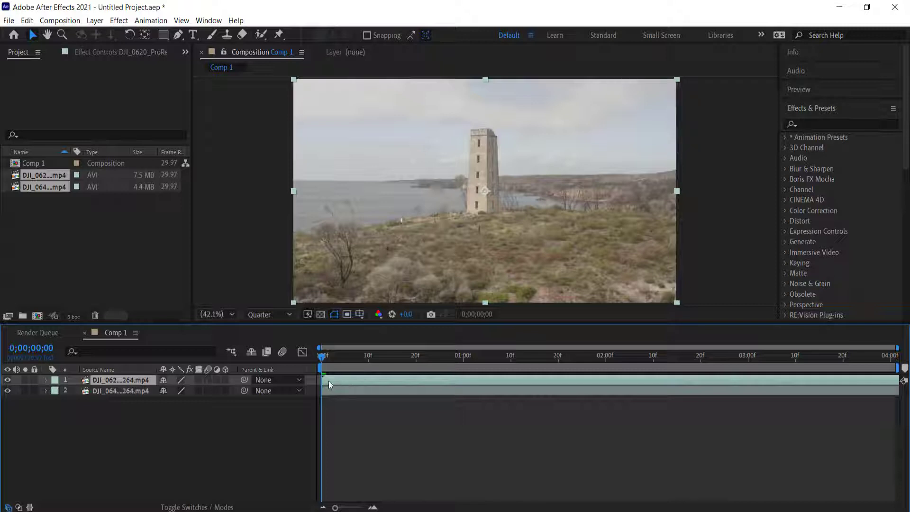
{"action": "left_click_drag", "start_coordinate": [334, 380], "coordinate": [618, 374]}
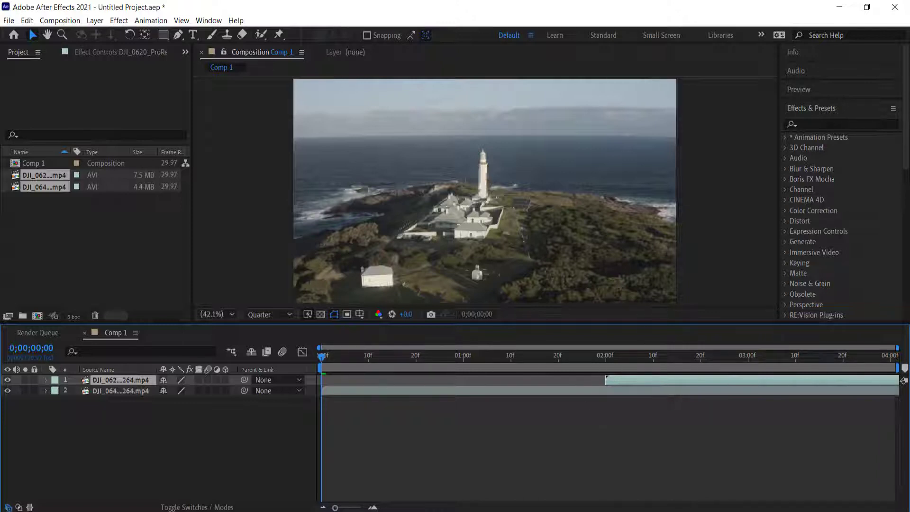
{"action": "left_click", "coordinate": [124, 391]}
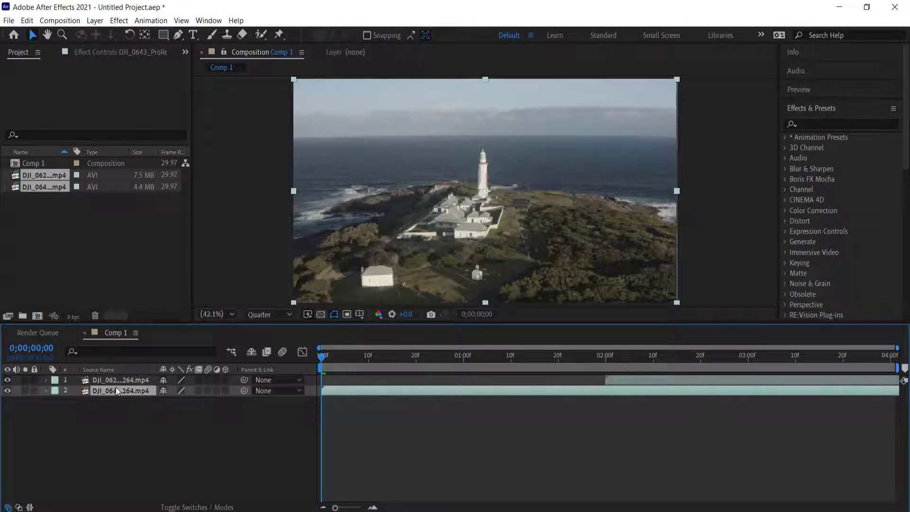
{"action": "left_click_drag", "start_coordinate": [327, 360], "coordinate": [606, 362]}
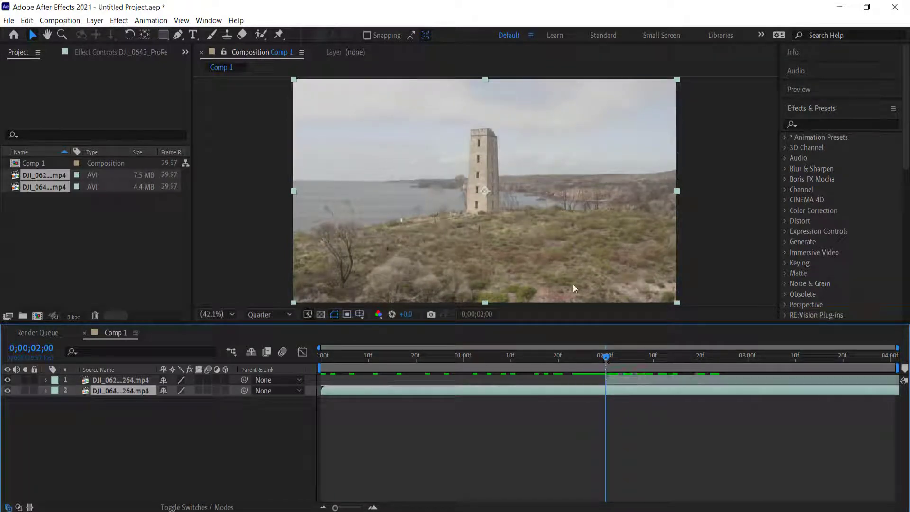
Apply Motion Tile to both drone clip layers with Output Width and Height of 300
{"action": "left_click", "coordinate": [816, 123]}
{"action": "type", "text": "moti"}
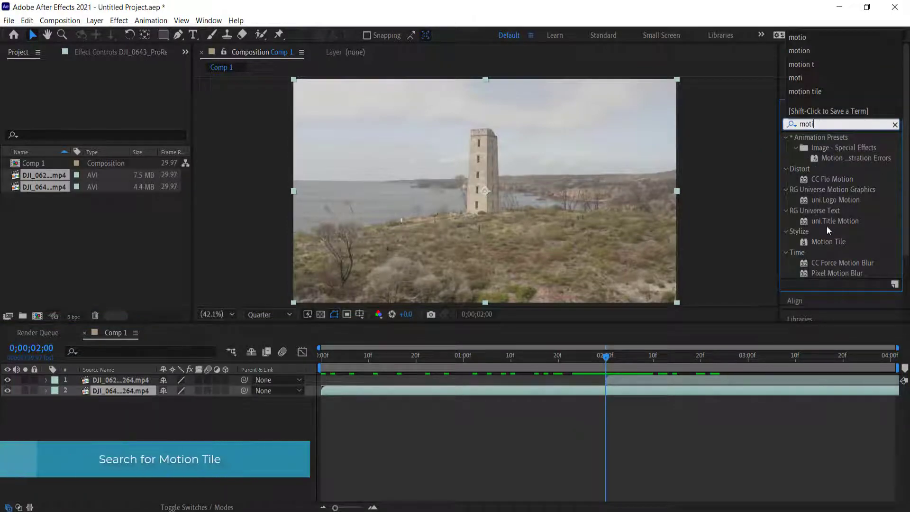
{"action": "left_click_drag", "start_coordinate": [819, 242], "coordinate": [643, 379]}
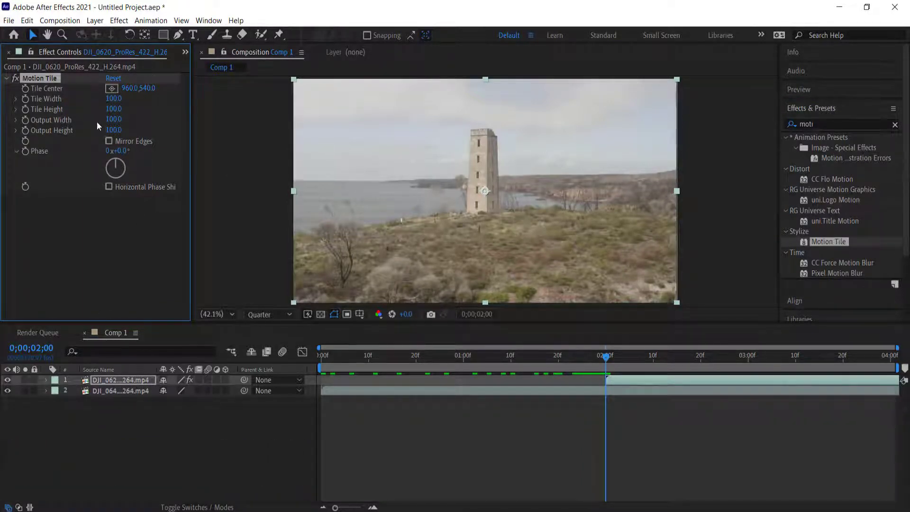
{"action": "left_click", "coordinate": [113, 120]}
{"action": "type", "text": "300"}
{"action": "key", "text": "Tab"}
{"action": "type", "text": "300"}
{"action": "left_click", "coordinate": [124, 392]}
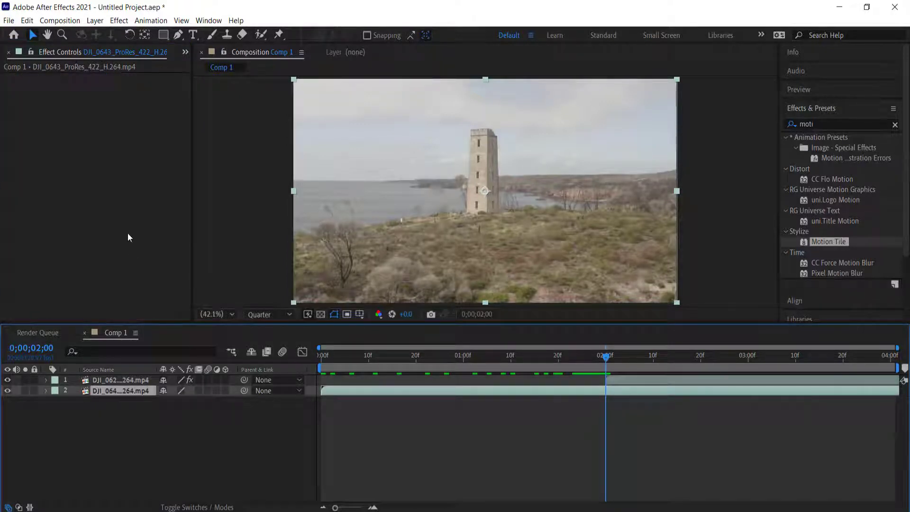
{"action": "left_click_drag", "start_coordinate": [128, 236], "coordinate": [128, 236]}
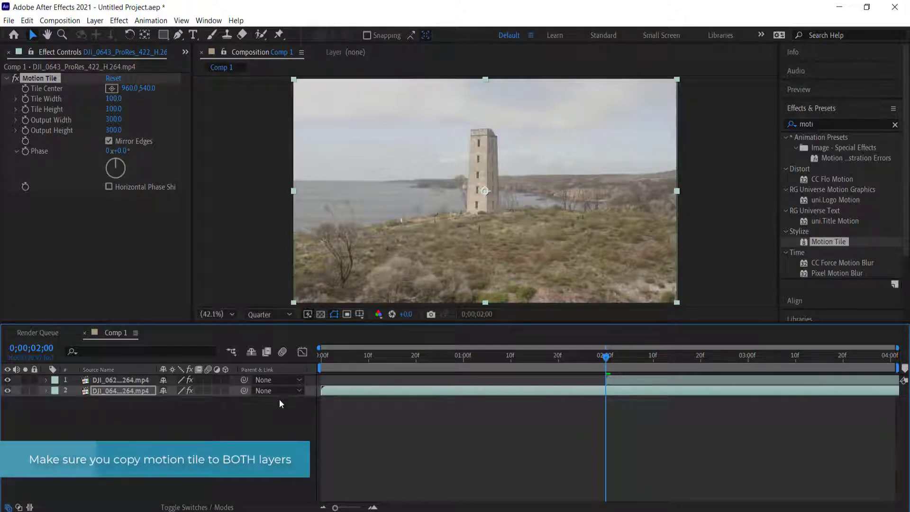
Add a new adjustment layer and move it to the top of the layer stack
{"action": "right_click", "coordinate": [255, 425]}
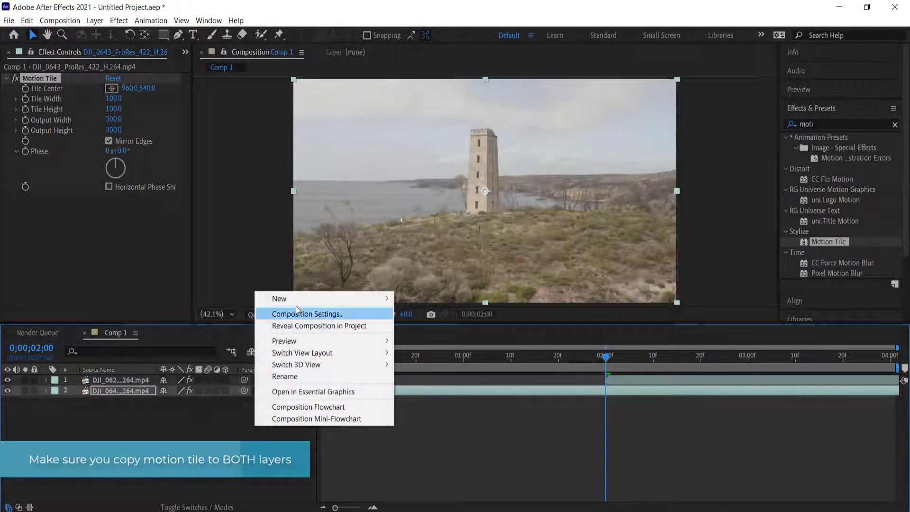
{"action": "mouse_move", "coordinate": [290, 299]}
{"action": "left_click", "coordinate": [457, 384]}
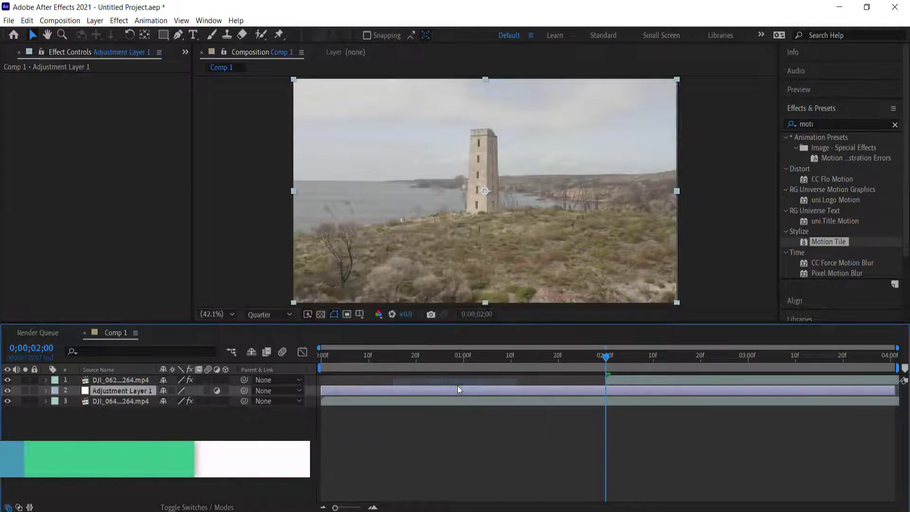
{"action": "left_click_drag", "start_coordinate": [120, 392], "coordinate": [120, 376]}
{"action": "mouse_move", "coordinate": [606, 360]}
{"action": "left_mouse_down"}
{"action": "mouse_move", "coordinate": [386, 357]}
{"action": "mouse_move", "coordinate": [891, 360]}
{"action": "mouse_move", "coordinate": [319, 359]}
{"action": "mouse_move", "coordinate": [612, 361]}
{"action": "left_mouse_up"}
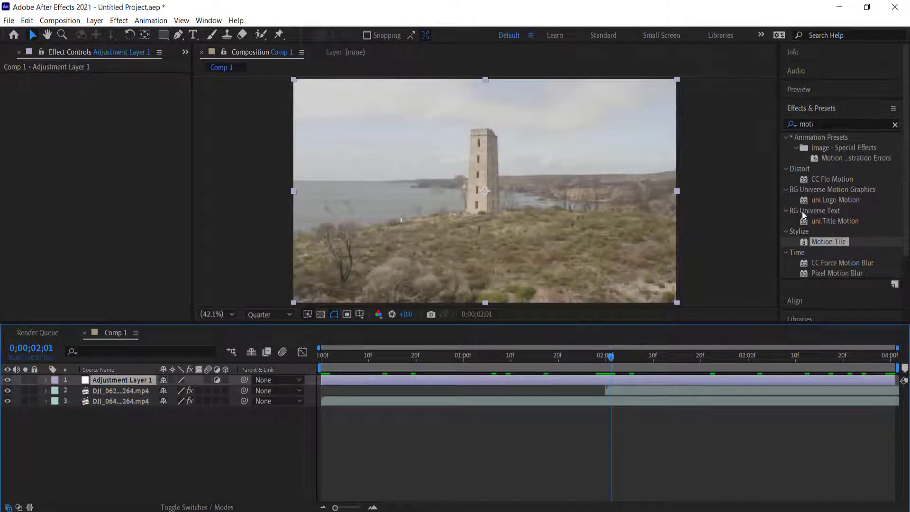
Apply the Transform effect to the adjustment layer
{"action": "left_click", "coordinate": [836, 124]}
{"action": "type", "text": "tr"}
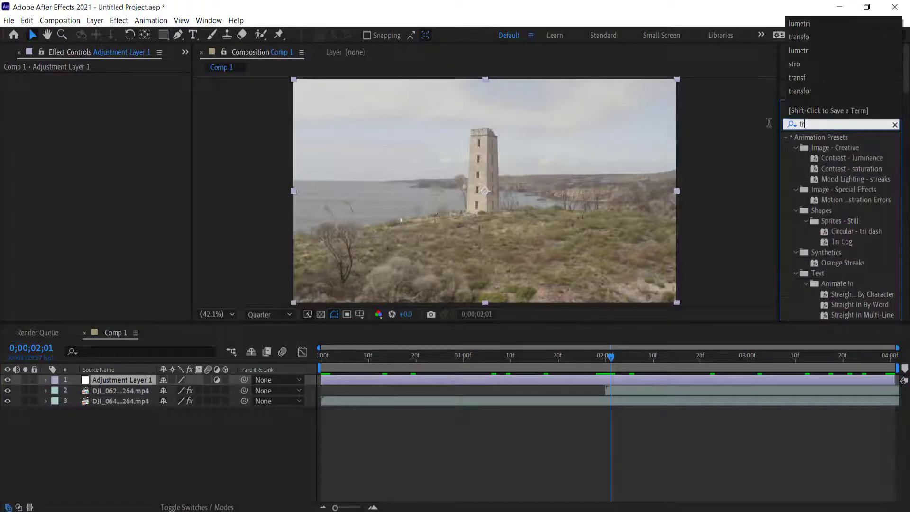
{"action": "type", "text": "ansf"}
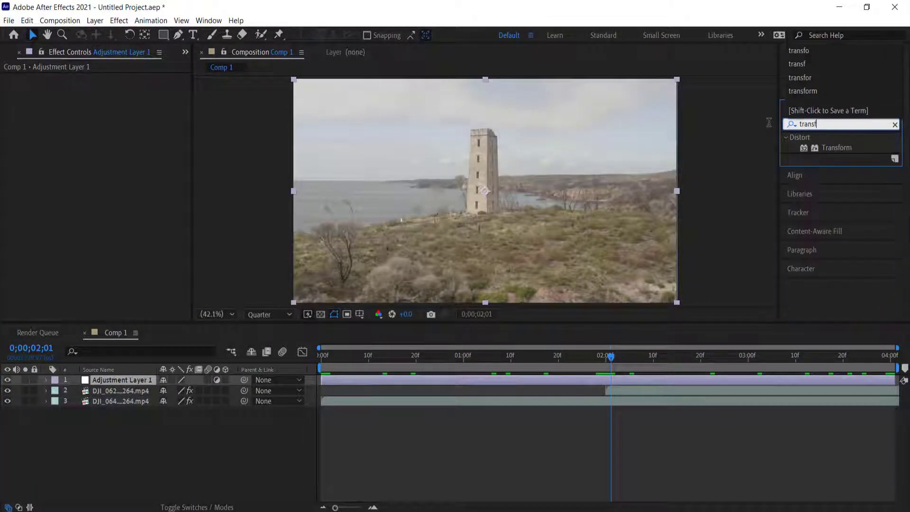
{"action": "left_click_drag", "start_coordinate": [829, 148], "coordinate": [593, 377]}
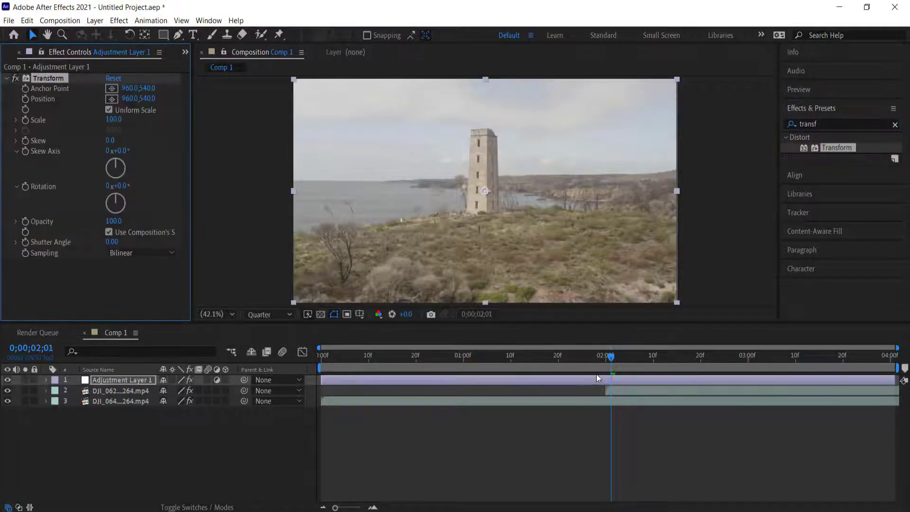
At 0;00;01;20, set a Transform Scale keyframe of 100 on the adjustment layer
{"action": "left_click", "coordinate": [608, 355]}
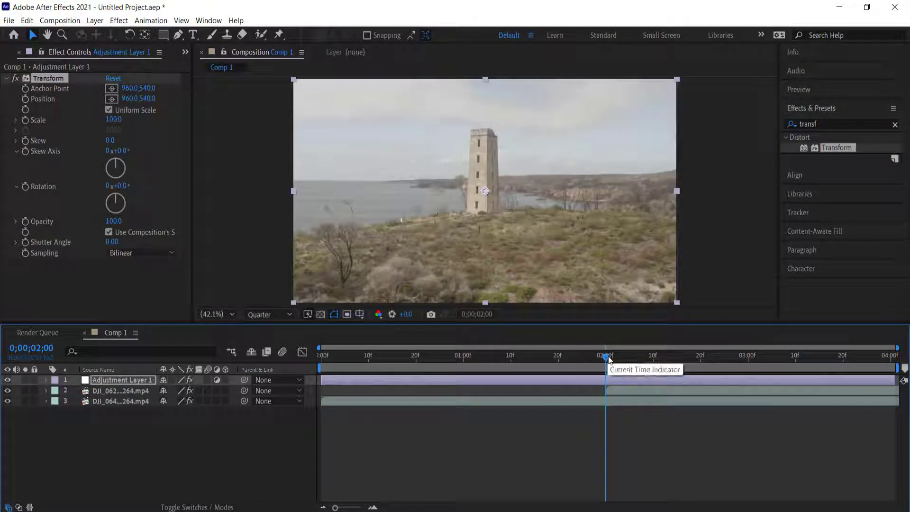
{"action": "left_click_drag", "start_coordinate": [609, 359], "coordinate": [608, 359]}
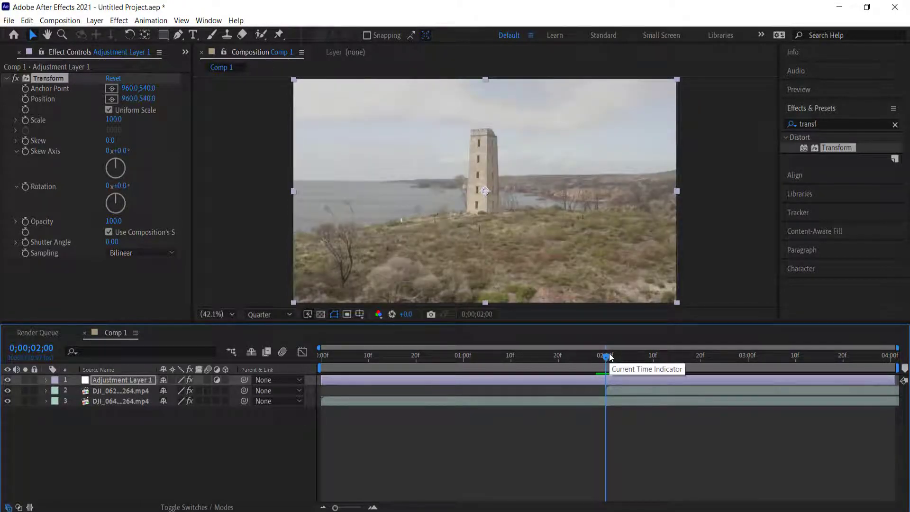
{"action": "key", "text": "shift+Page_Up"}
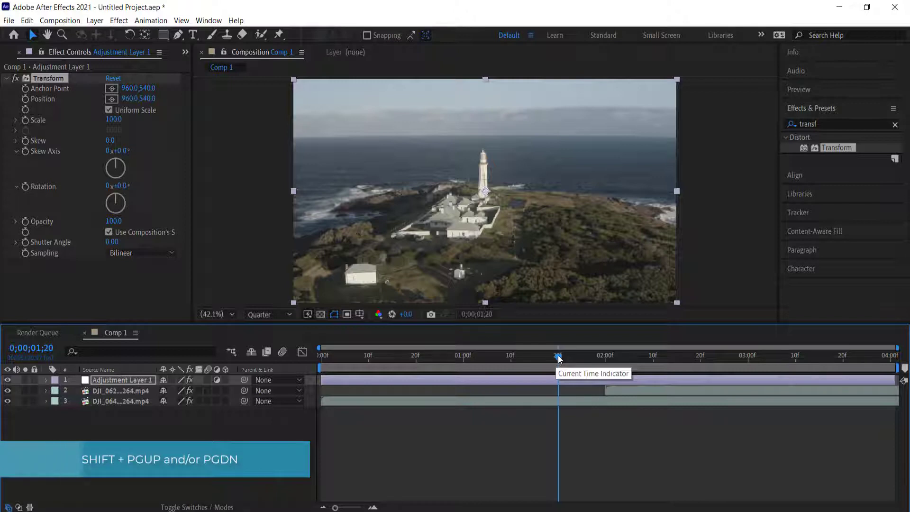
{"action": "left_click", "coordinate": [25, 120]}
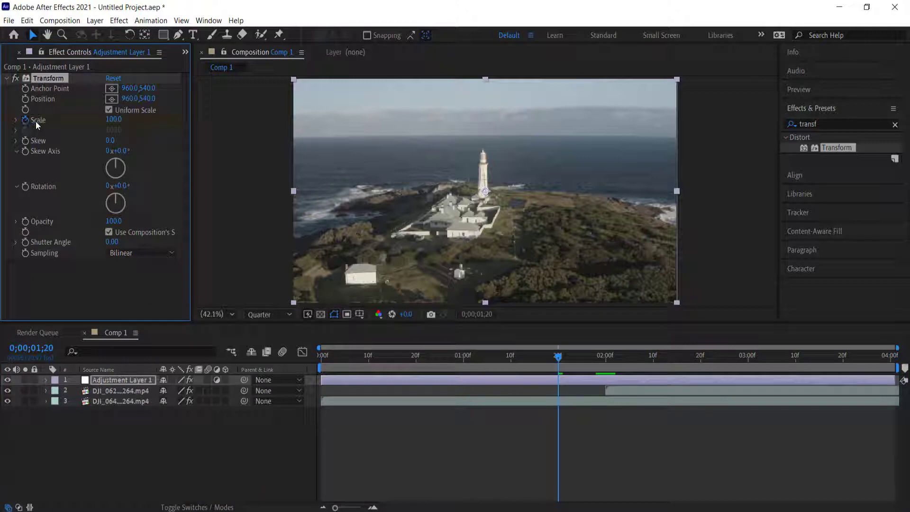
{"action": "key", "text": "u"}
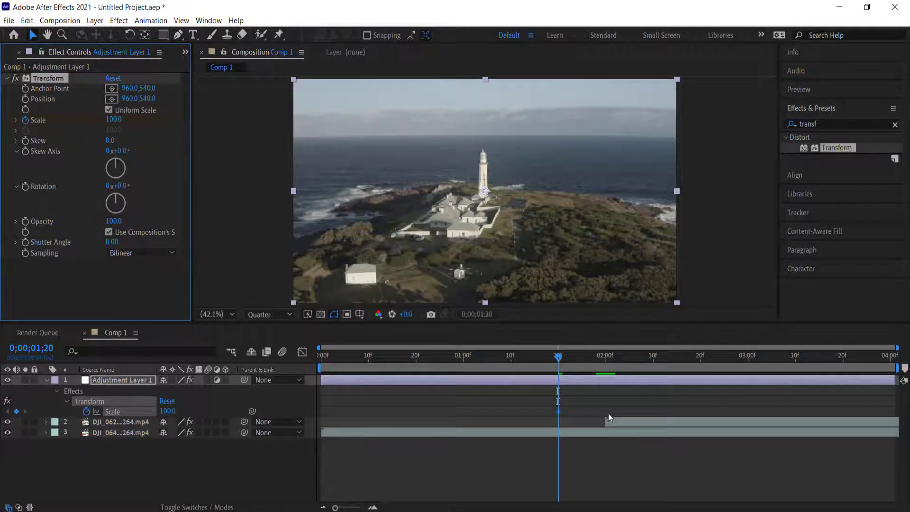
{"action": "scroll", "coordinate": [600, 405], "scroll_direction": "up", "scroll_amount": 5}
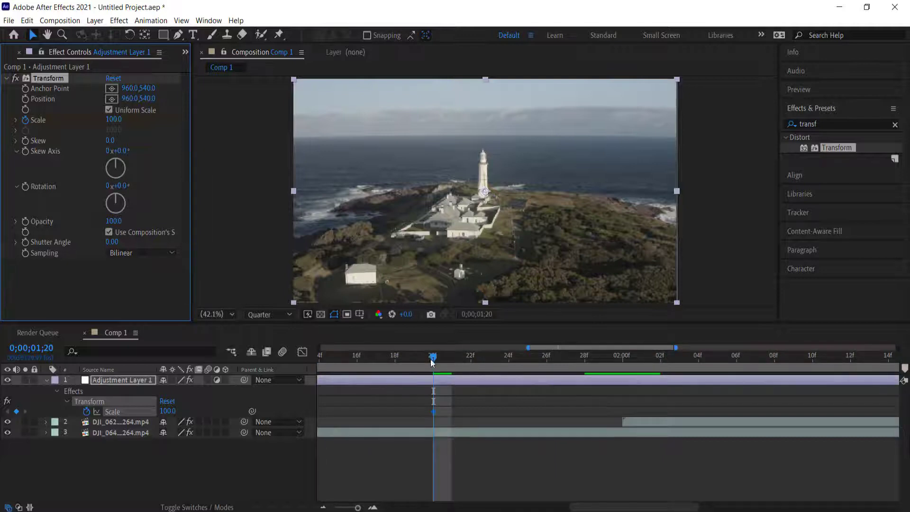
{"action": "left_click_drag", "start_coordinate": [440, 360], "coordinate": [611, 366]}
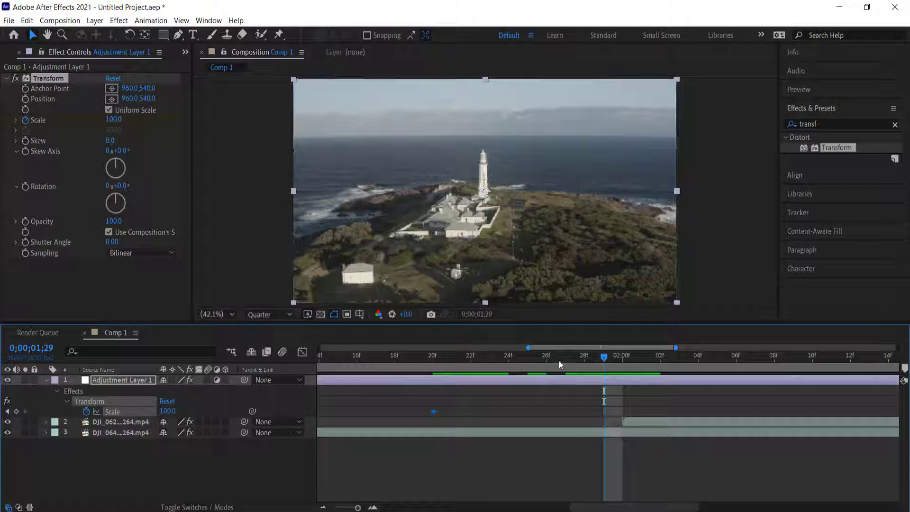
Key Transform Scale to 200 at 0;00;01;29 and 70 at 0;00;02;00
{"action": "left_click", "coordinate": [112, 120]}
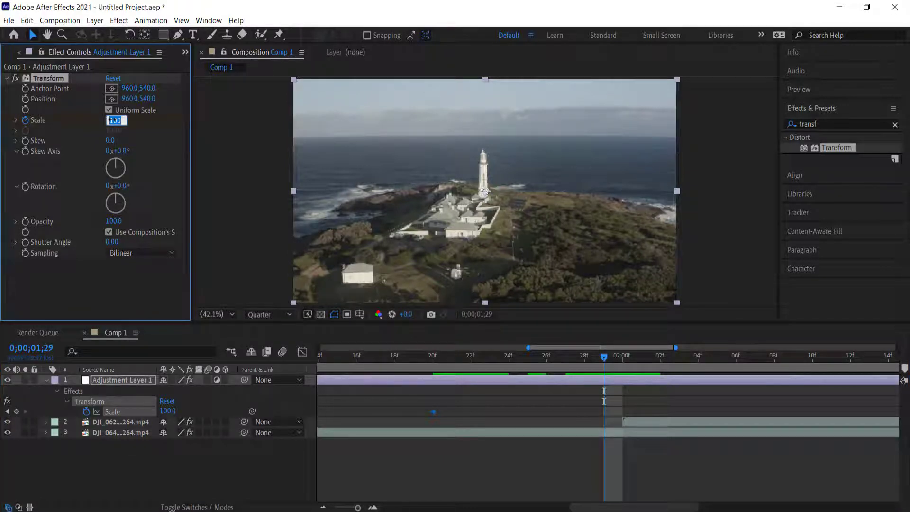
{"action": "key", "text": "Return"}
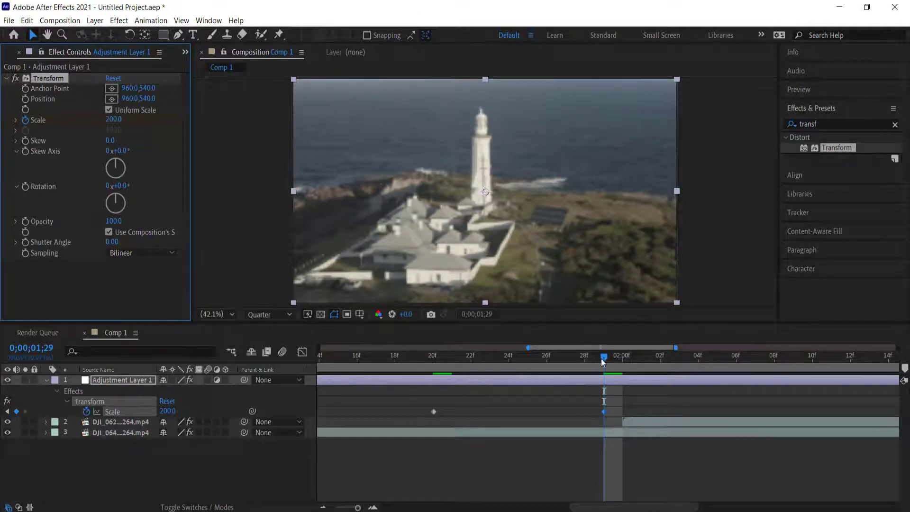
{"action": "left_click_drag", "start_coordinate": [603, 359], "coordinate": [620, 359]}
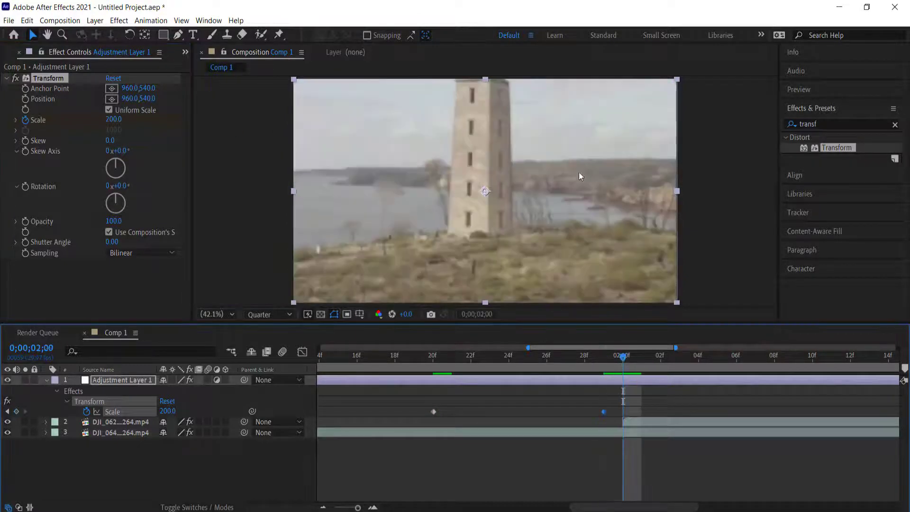
{"action": "left_click", "coordinate": [114, 121]}
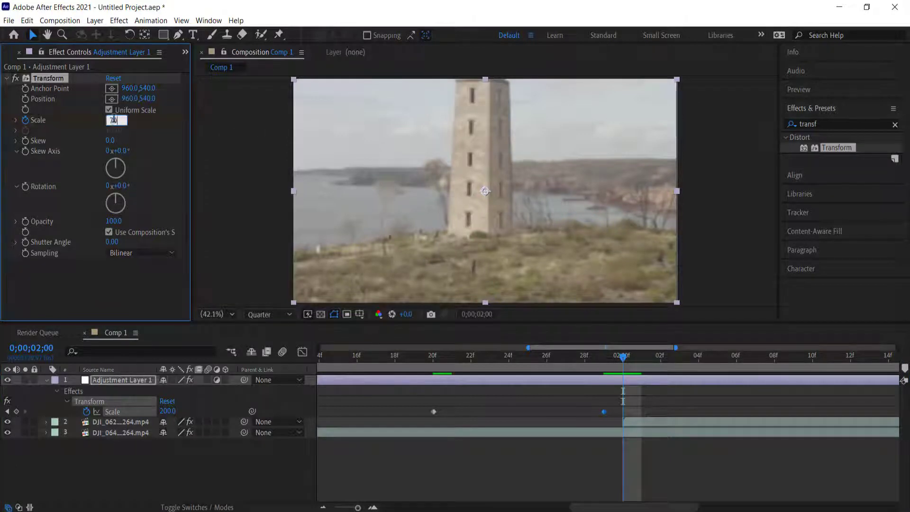
{"action": "type", "text": "70"}
{"action": "key", "text": "Return"}
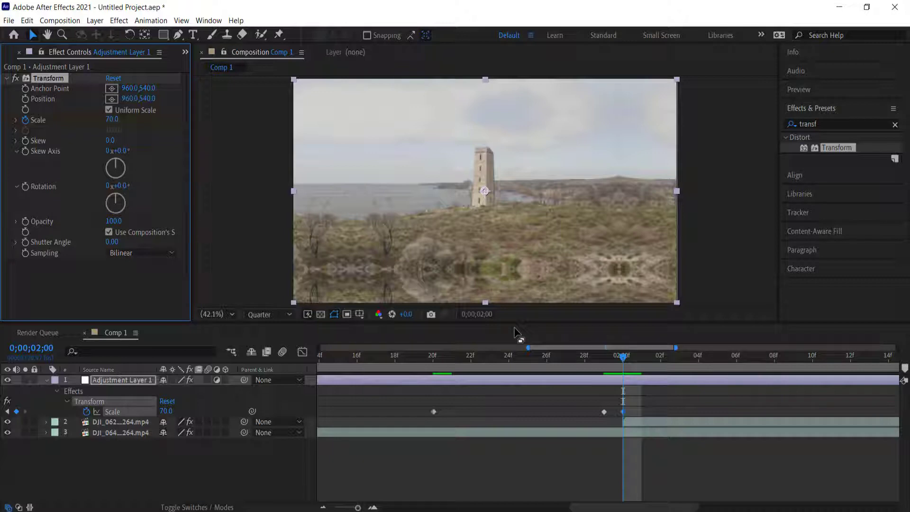
Key Scale back to 100 at 0;00;02;10 to finish the zoom
{"action": "key", "text": "shift+Page_Down"}
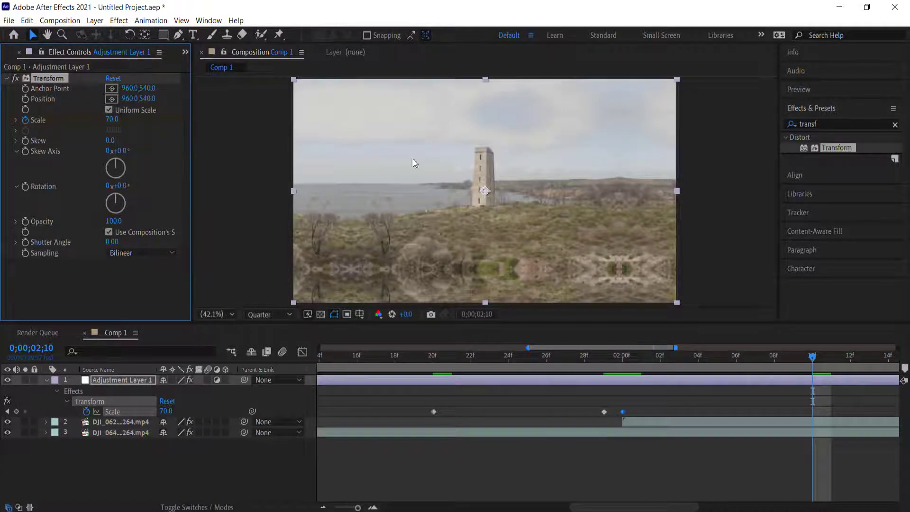
{"action": "left_click", "coordinate": [112, 119]}
{"action": "type", "text": "100"}
{"action": "key", "text": "Return"}
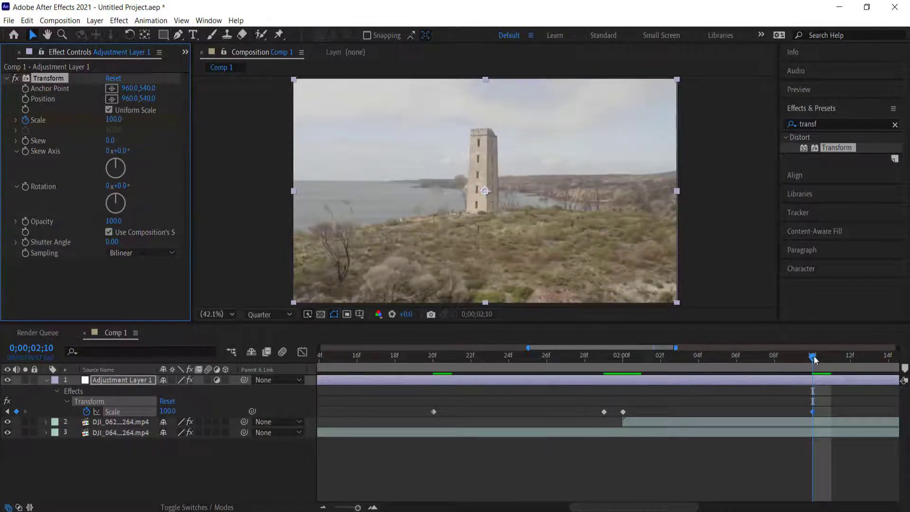
{"action": "left_click_drag", "start_coordinate": [813, 356], "coordinate": [814, 381]}
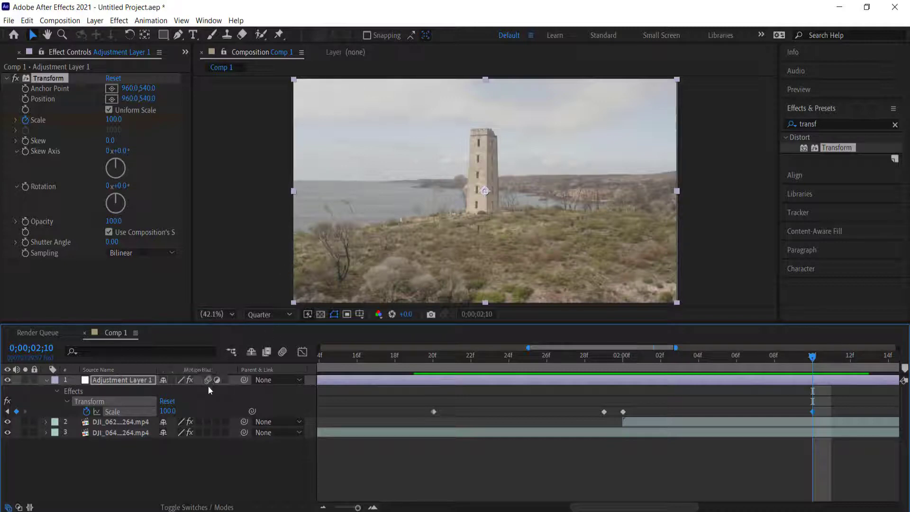
Enable motion blur, set Transform Shutter Angle to 180, and select all Scale keyframes
{"action": "left_click_drag", "start_coordinate": [208, 421], "coordinate": [207, 432]}
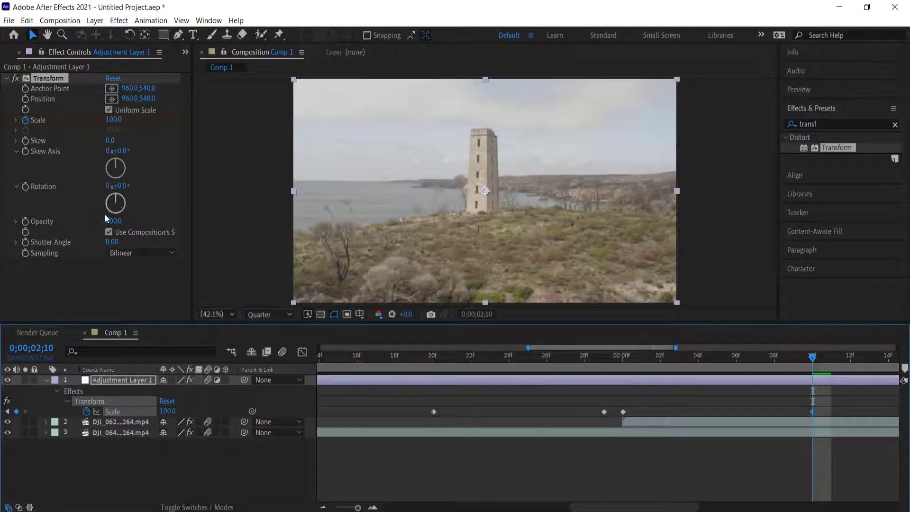
{"action": "left_click", "coordinate": [109, 232]}
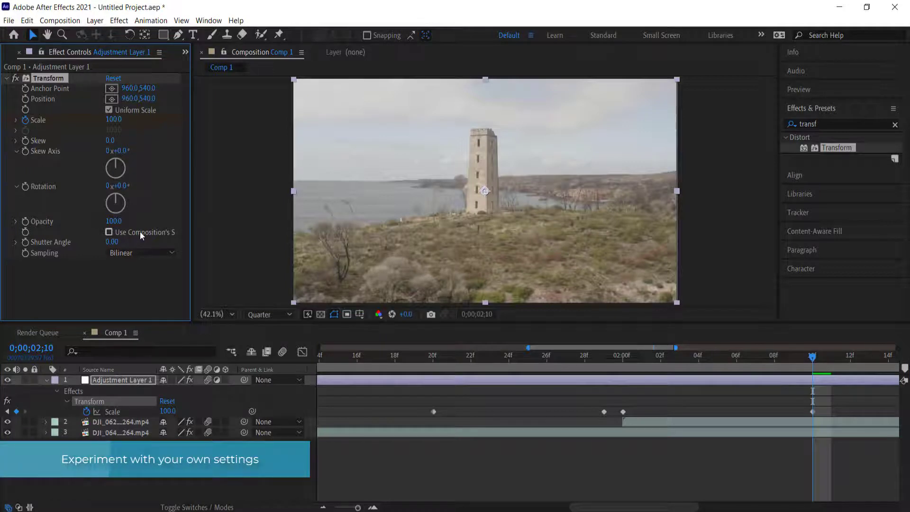
{"action": "left_click", "coordinate": [113, 241]}
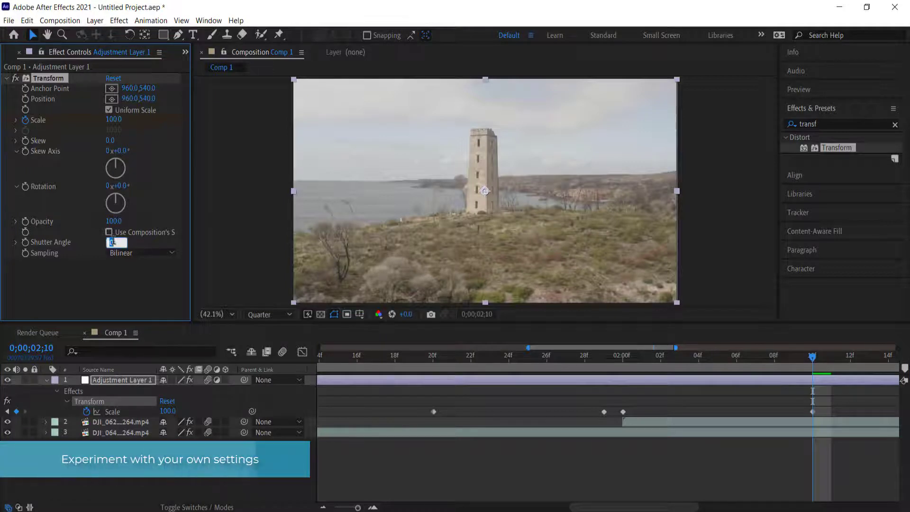
{"action": "type", "text": "180"}
{"action": "key", "text": "Return"}
{"action": "left_click_drag", "start_coordinate": [827, 396], "coordinate": [586, 417]}
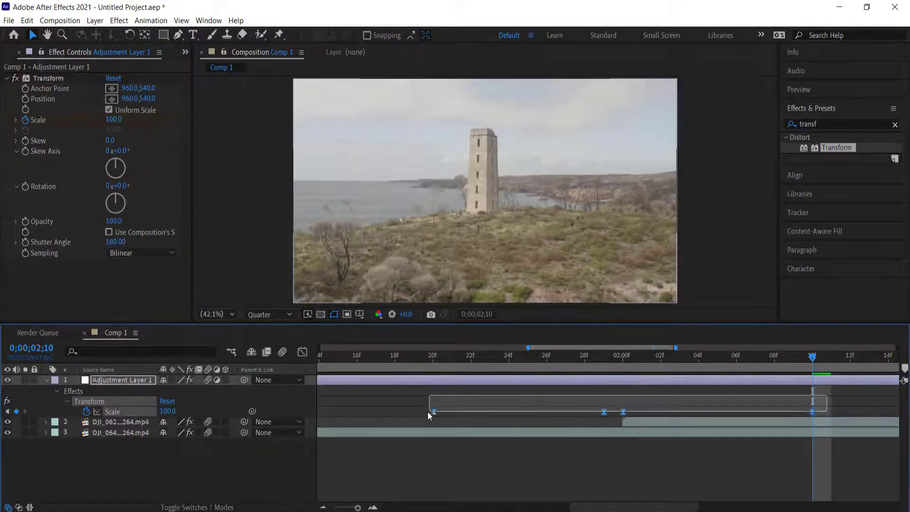
{"action": "left_click_drag", "start_coordinate": [428, 411], "coordinate": [425, 414]}
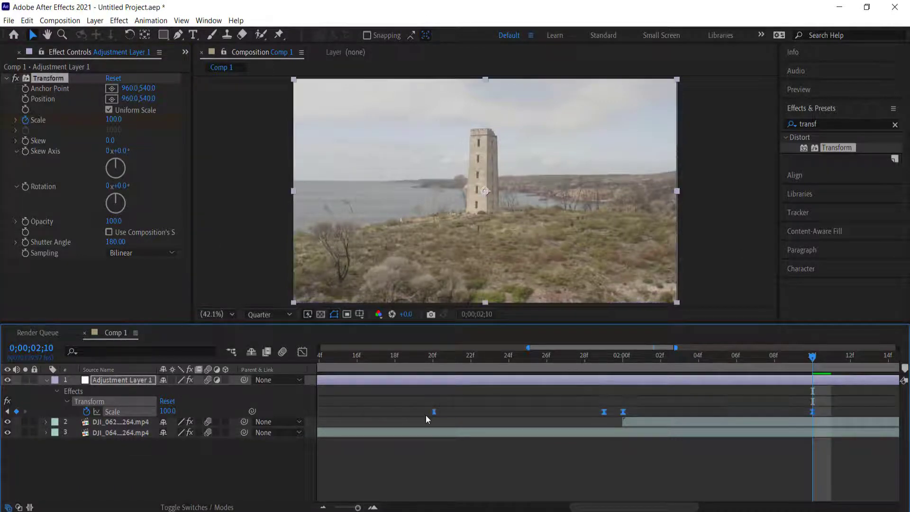
In the Scale value graph, steepen the ease into the 200 peak and lengthen the first keyframe's ease
{"action": "left_click", "coordinate": [302, 353]}
{"action": "left_click", "coordinate": [490, 496]}
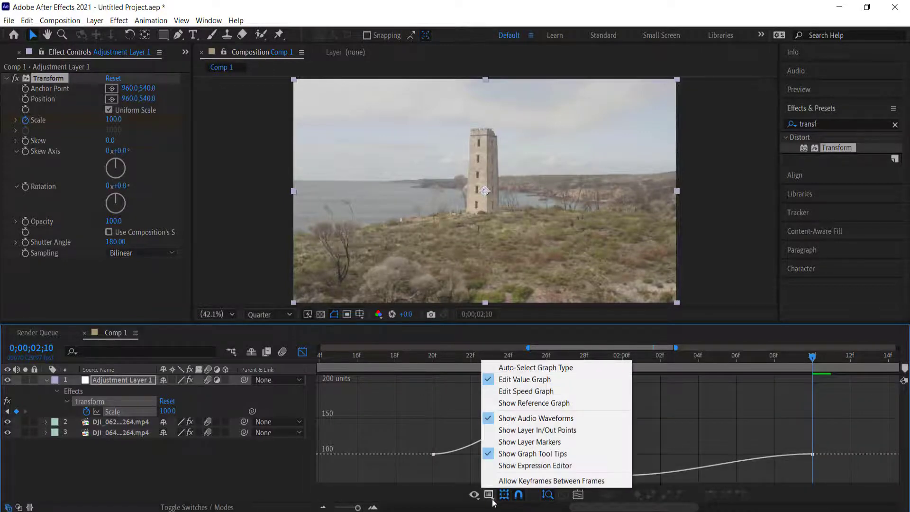
{"action": "left_click", "coordinate": [540, 384]}
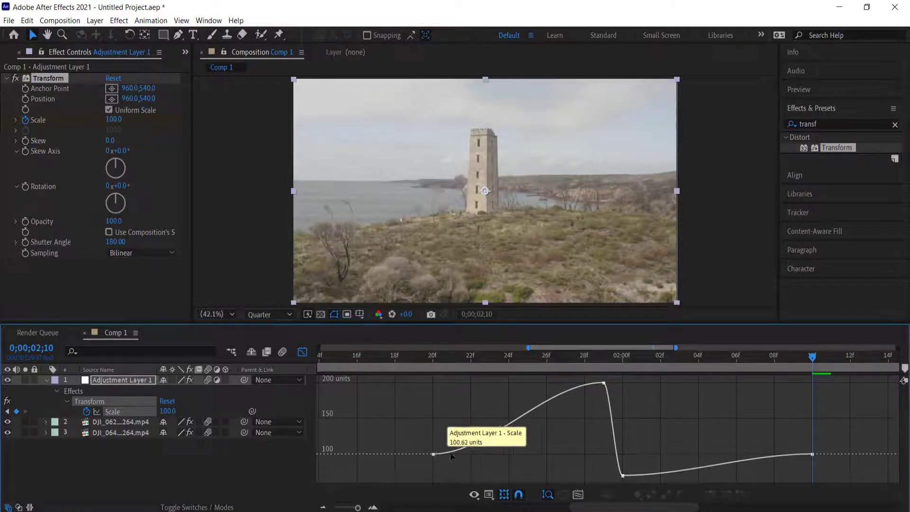
{"action": "left_click", "coordinate": [603, 383]}
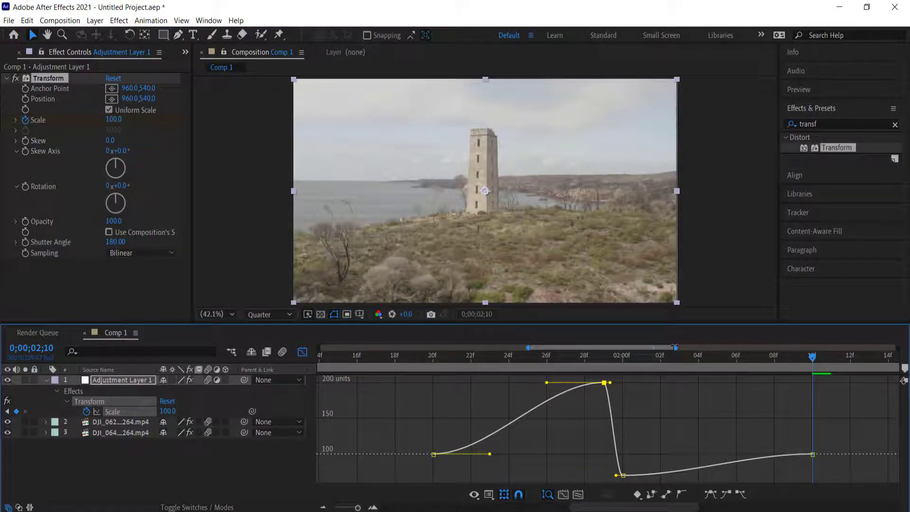
{"action": "left_click_drag", "start_coordinate": [547, 387], "coordinate": [598, 473]}
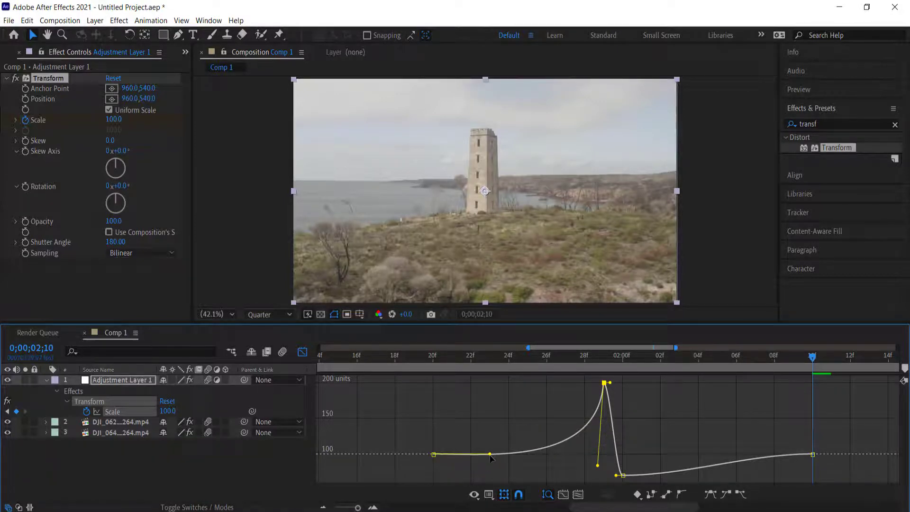
{"action": "left_click_drag", "start_coordinate": [490, 454], "coordinate": [542, 466]}
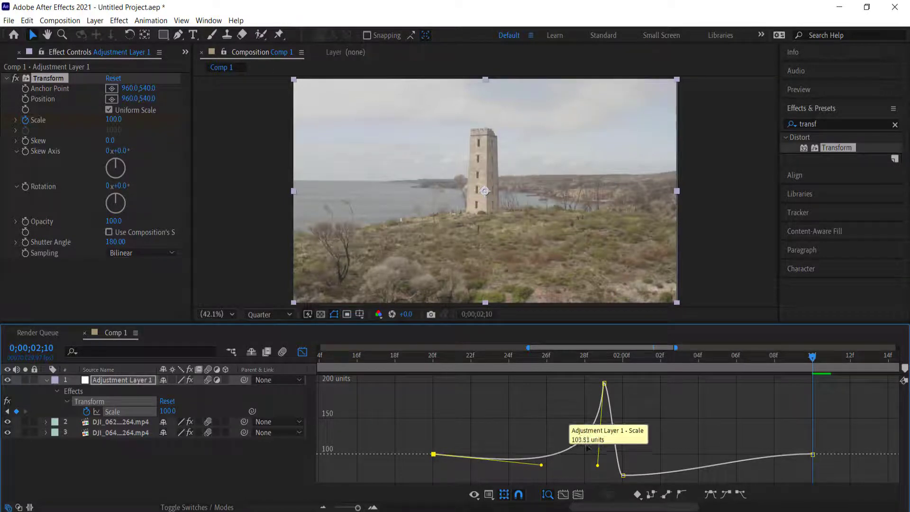
Pull the 70 keyframe's outgoing handle up and lengthen the final 100 keyframe's incoming ease
{"action": "left_click", "coordinate": [622, 474]}
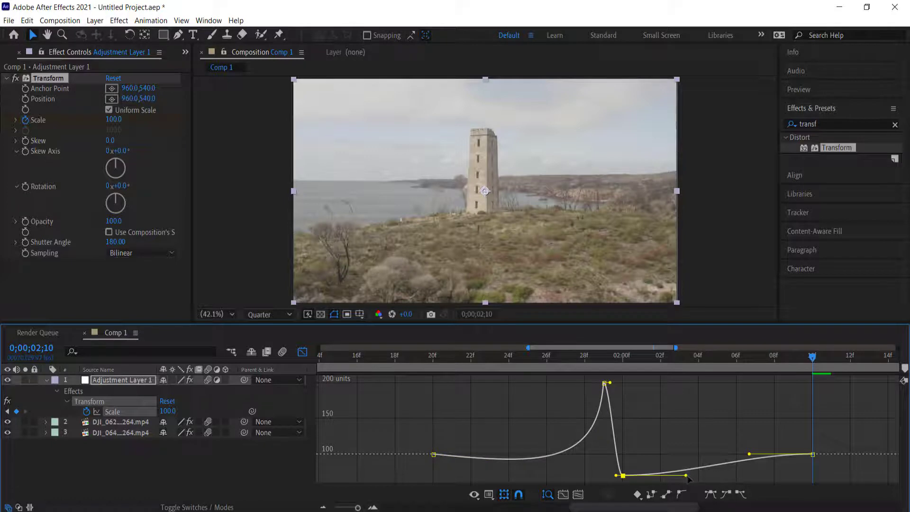
{"action": "left_click_drag", "start_coordinate": [686, 474], "coordinate": [613, 447]}
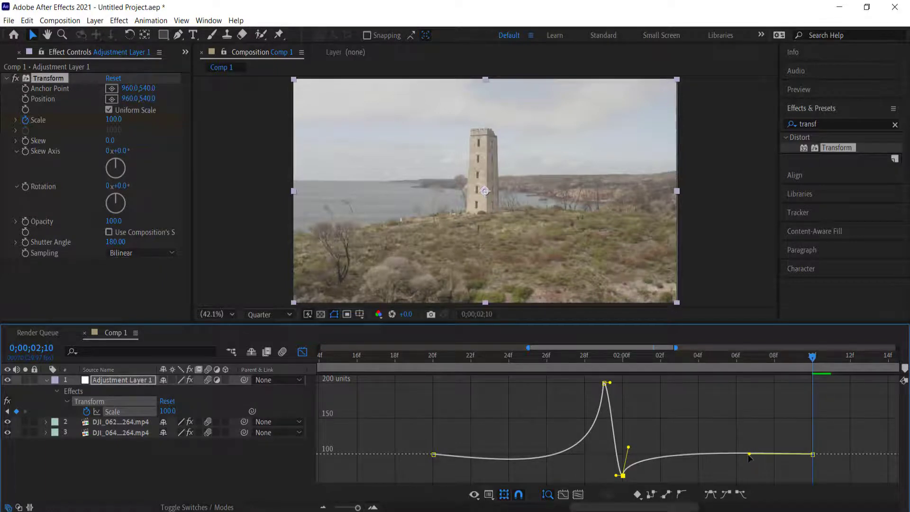
{"action": "left_click_drag", "start_coordinate": [744, 455], "coordinate": [732, 455]}
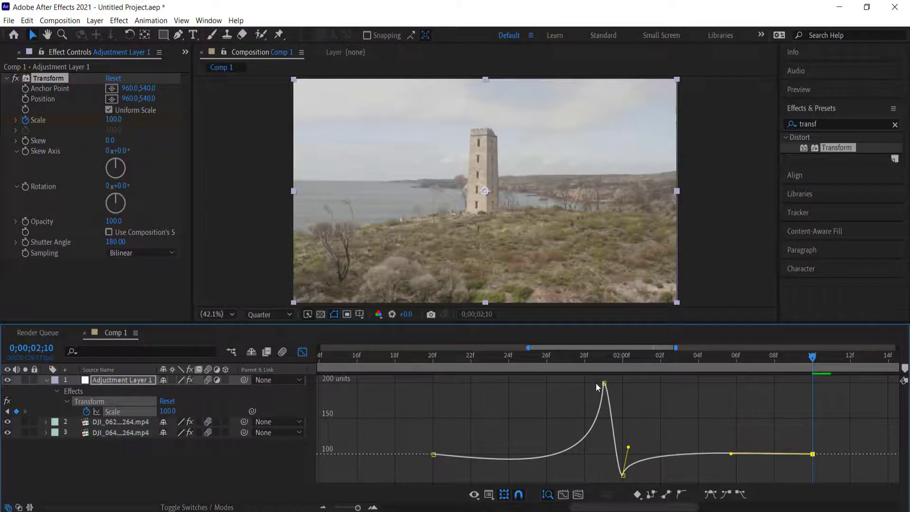
Play back the zoom transition from just before the cut
{"action": "left_click", "coordinate": [302, 352]}
{"action": "key", "text": "j"}
{"action": "left_click_drag", "start_coordinate": [535, 357], "coordinate": [401, 356]}
{"action": "key", "text": "space"}
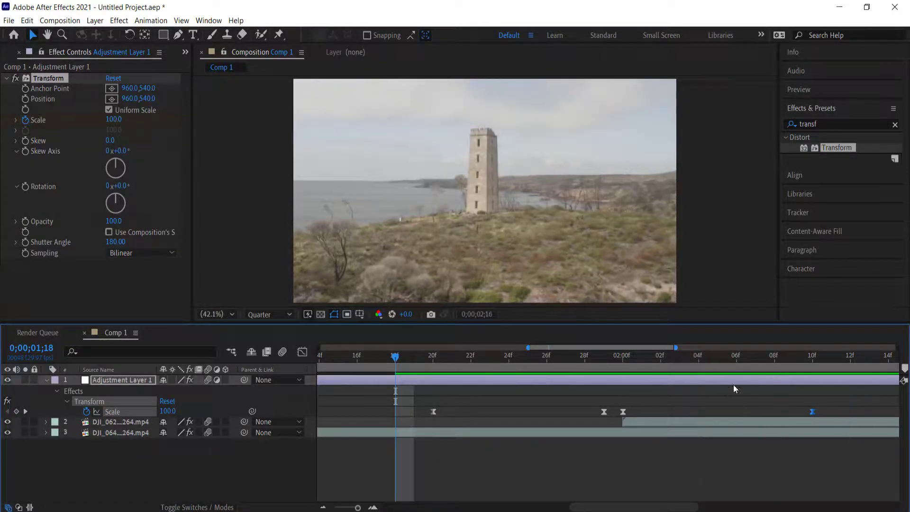
{"action": "left_click_drag", "start_coordinate": [605, 359], "coordinate": [276, 357]}
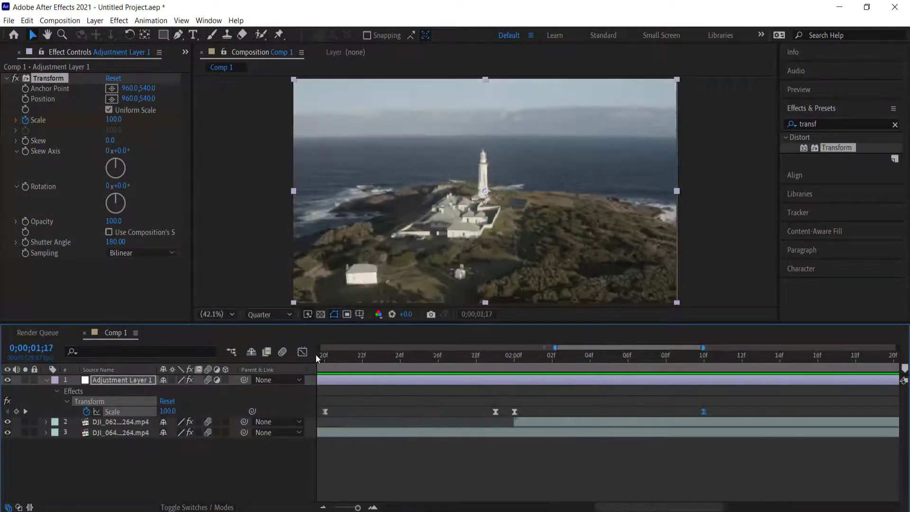
{"action": "left_click_drag", "start_coordinate": [338, 357], "coordinate": [795, 414]}
Shorten the first Scale keyframe's outgoing ease in the value graph
{"action": "left_click", "coordinate": [303, 351]}
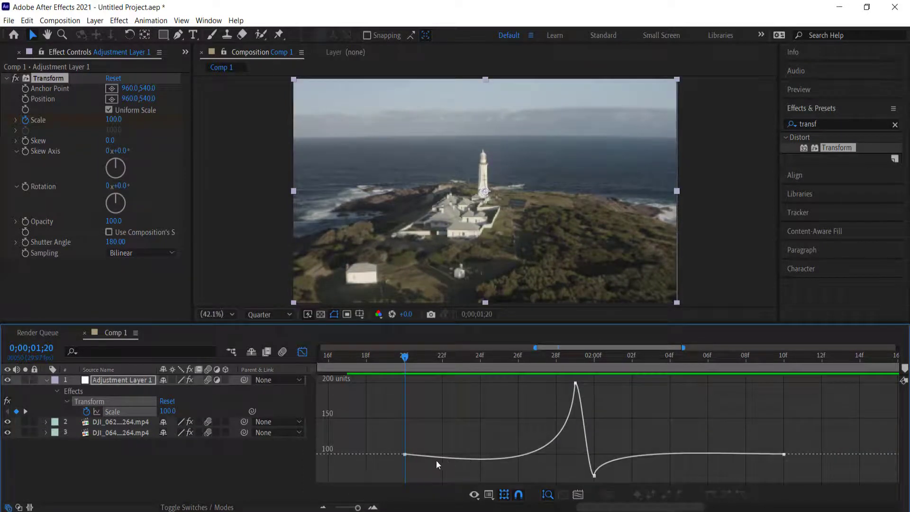
{"action": "left_click", "coordinate": [406, 454]}
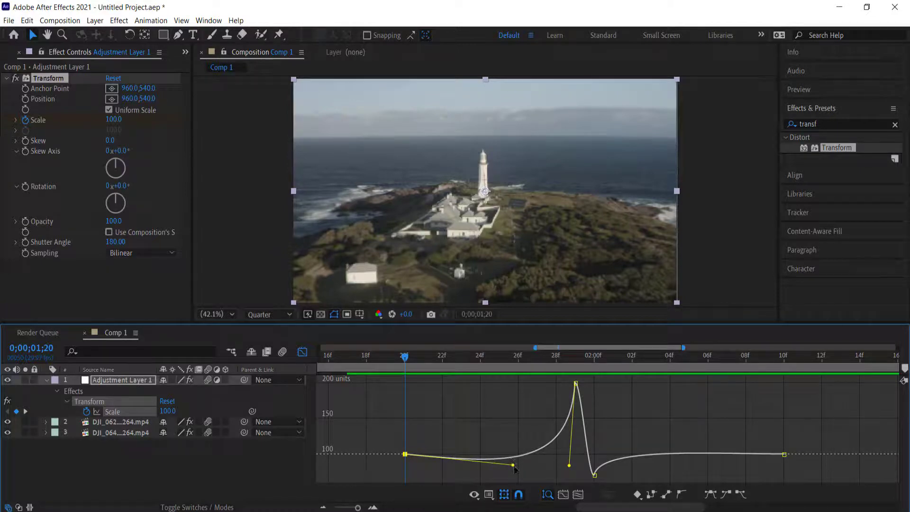
{"action": "left_click_drag", "start_coordinate": [512, 465], "coordinate": [501, 465]}
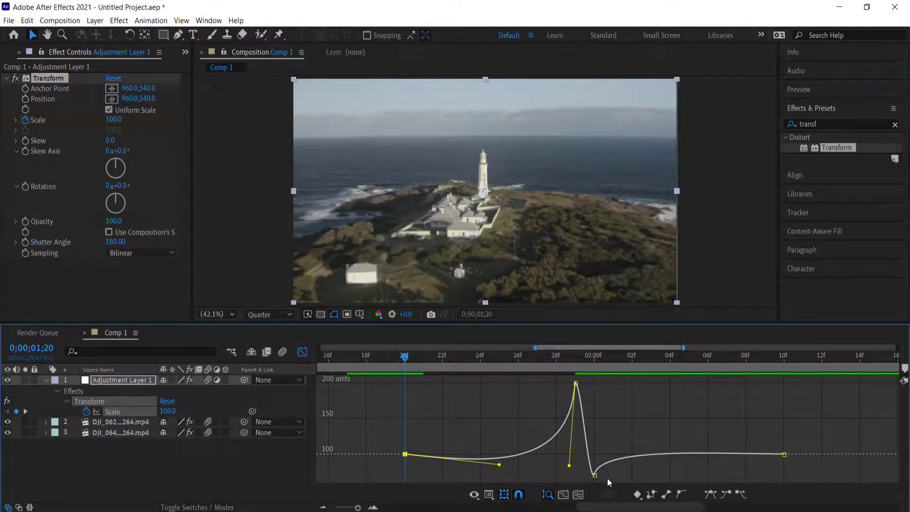
{"action": "left_click", "coordinate": [301, 351]}
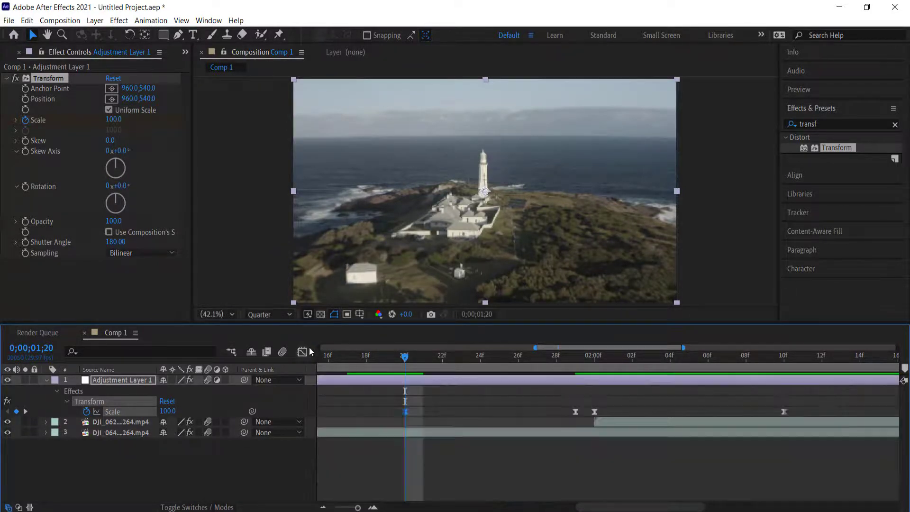
Apply the Crop Edges preset to the adjustment layer
{"action": "left_click", "coordinate": [895, 125]}
{"action": "left_click", "coordinate": [836, 124]}
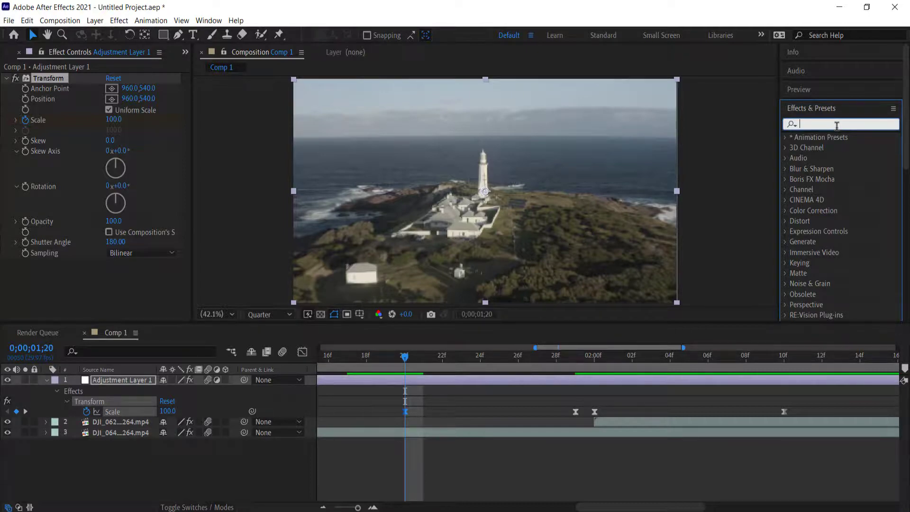
{"action": "type", "text": "crop"}
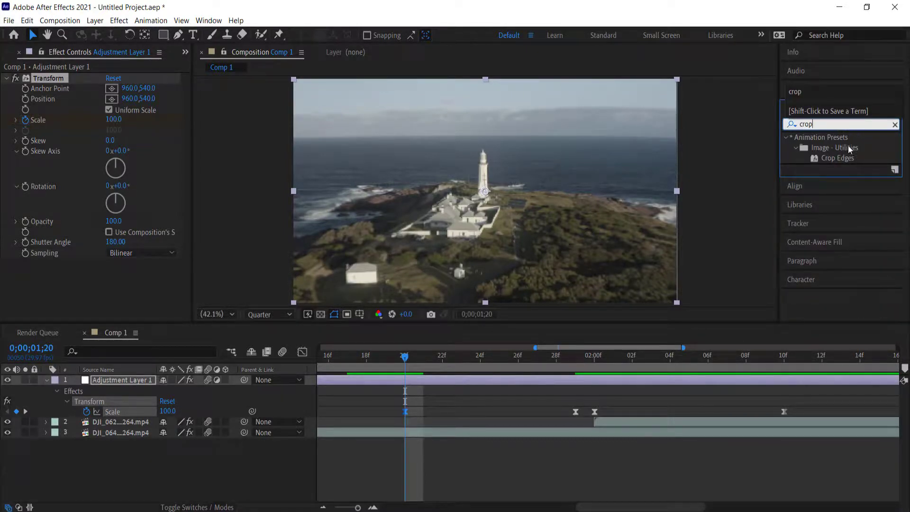
{"action": "left_click_drag", "start_coordinate": [833, 161], "coordinate": [471, 378]}
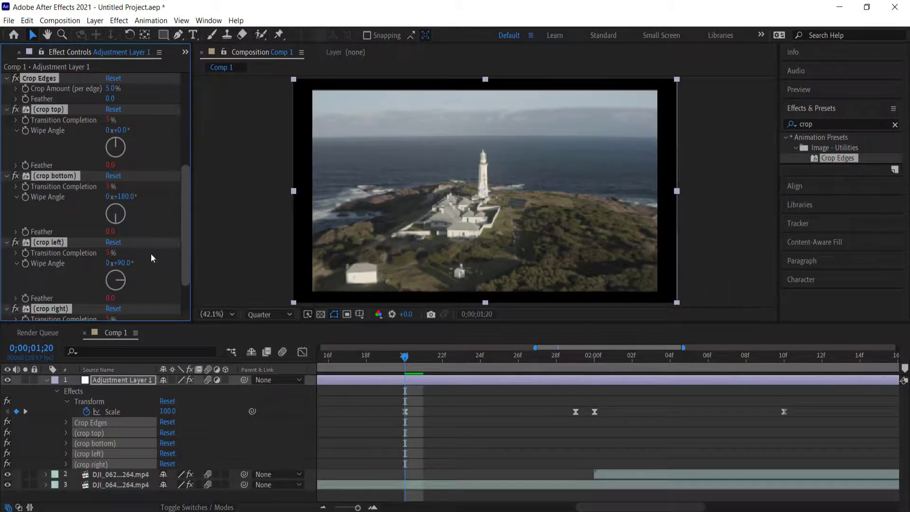
Remove the crop left and crop right effects and set Crop Amount to 12%
{"action": "left_click_drag", "start_coordinate": [186, 207], "coordinate": [186, 224]}
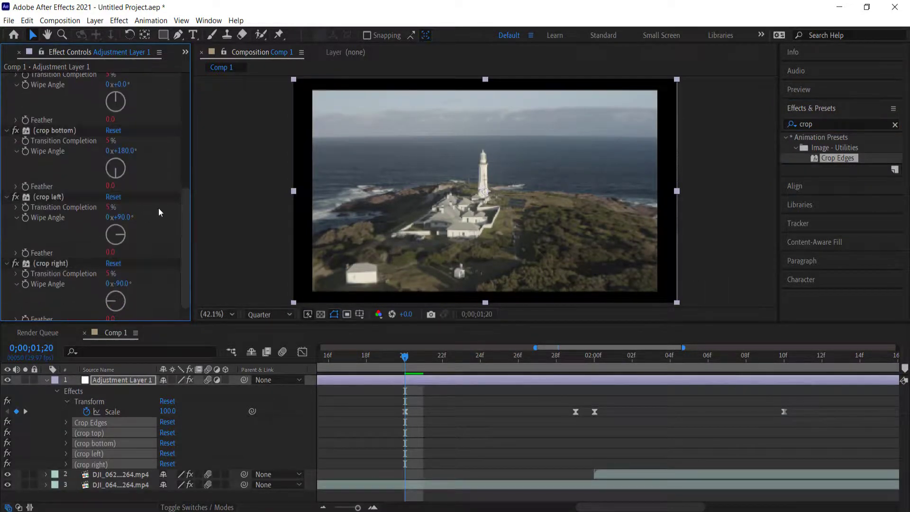
{"action": "left_click", "coordinate": [64, 197]}
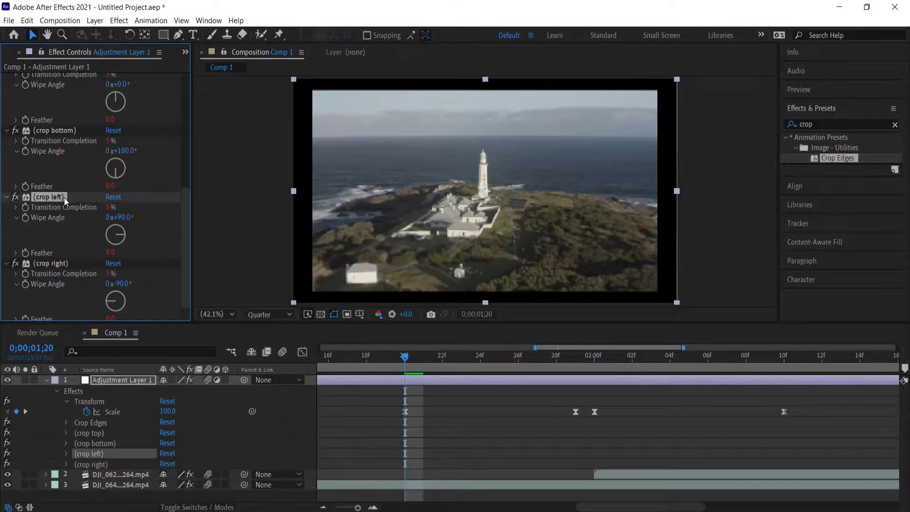
{"action": "key", "text": "Delete"}
{"action": "left_click", "coordinate": [55, 259]}
{"action": "key", "text": "Delete"}
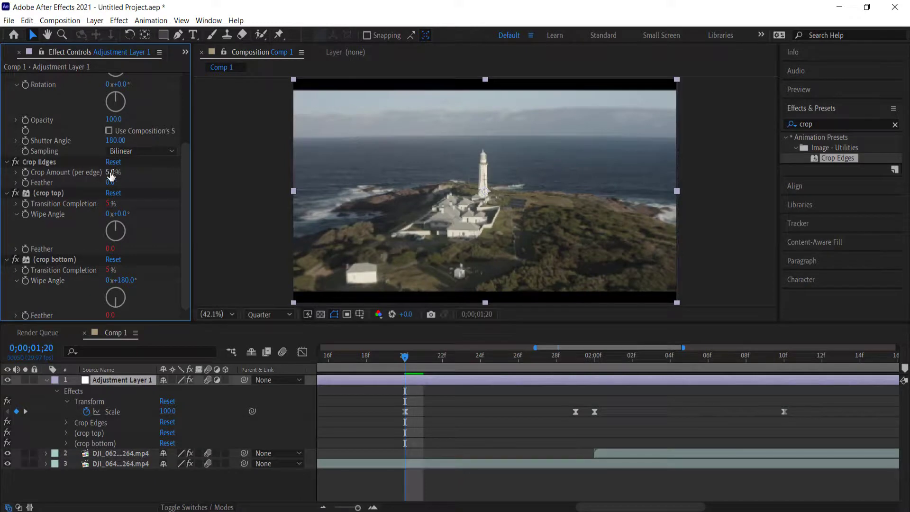
{"action": "key", "text": "Return"}
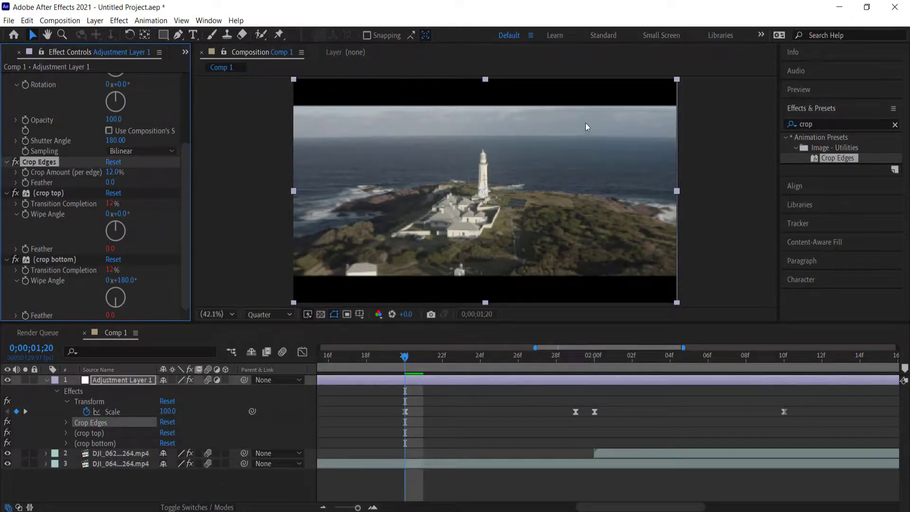
Apply Lumetri Color to the adjustment layer and set its Creative Look to Kodak 5218 Kodak 2395
{"action": "left_click", "coordinate": [785, 122]}
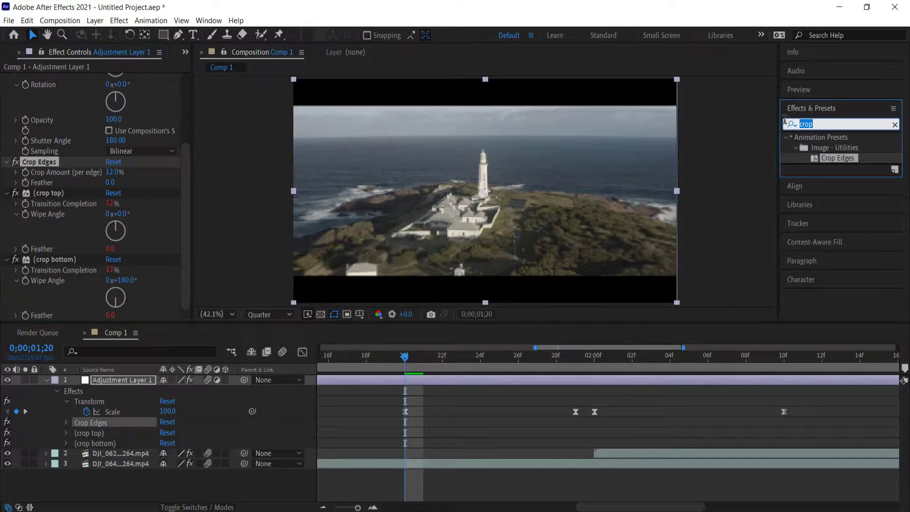
{"action": "type", "text": "lumetri"}
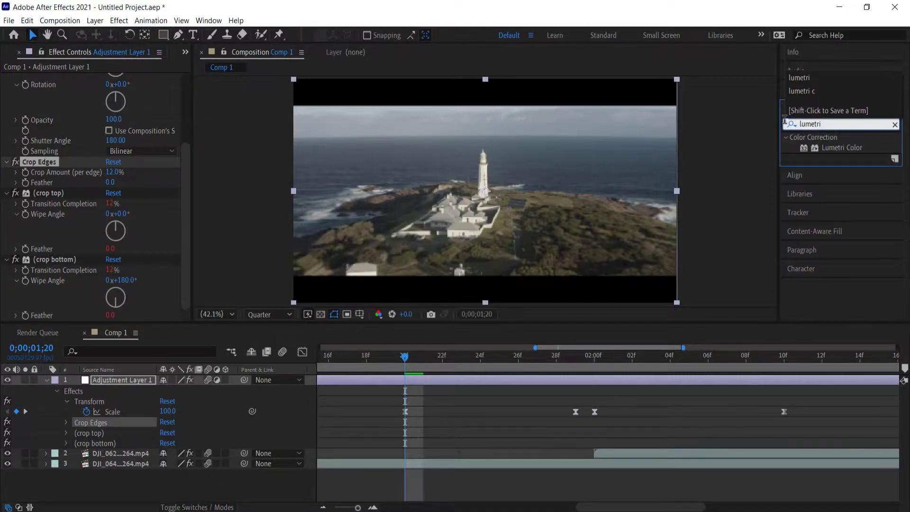
{"action": "left_click_drag", "start_coordinate": [829, 148], "coordinate": [546, 378]}
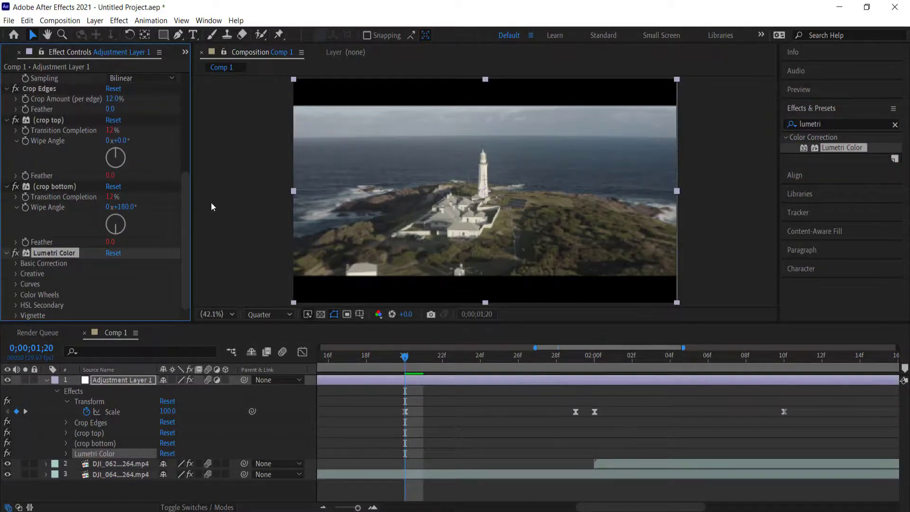
{"action": "left_click", "coordinate": [16, 273]}
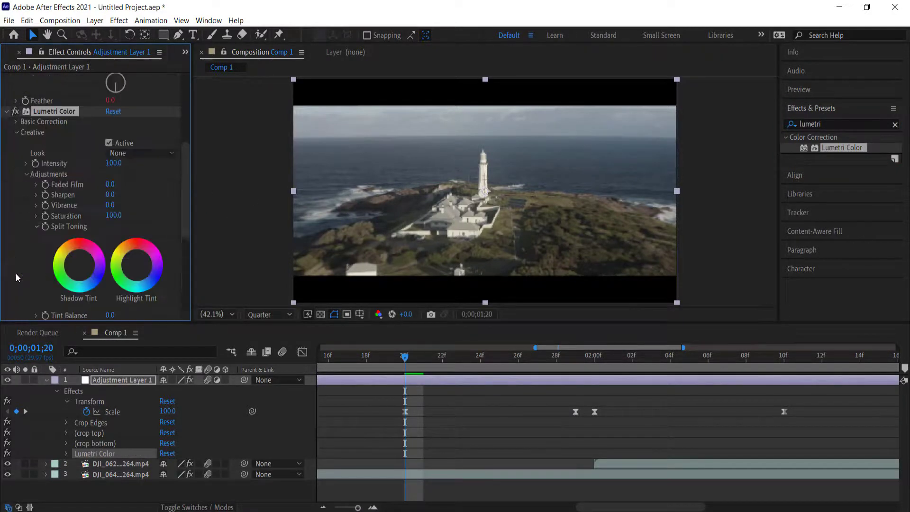
{"action": "left_click", "coordinate": [162, 152]}
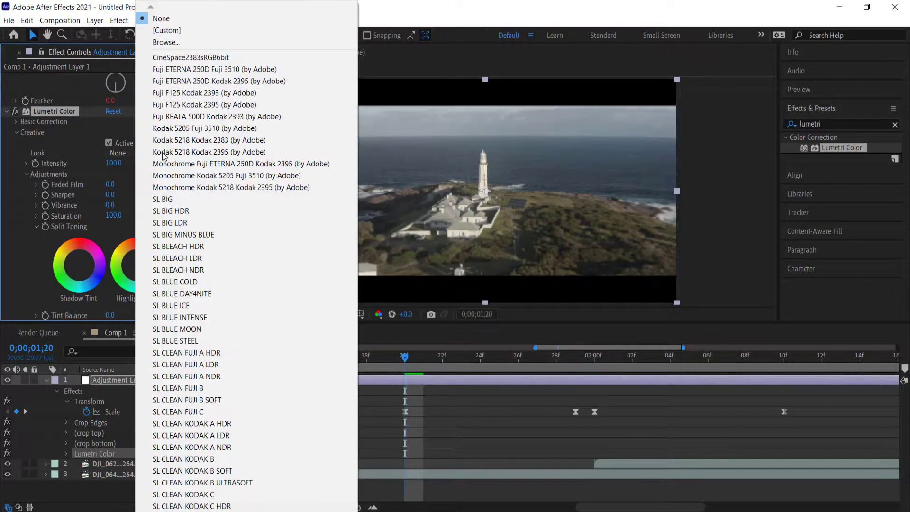
{"action": "left_click", "coordinate": [197, 151]}
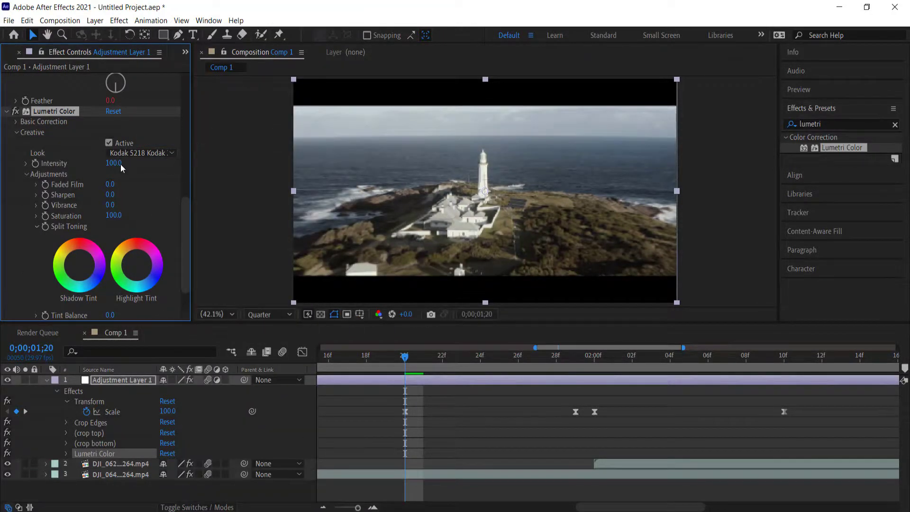
{"action": "left_click_drag", "start_coordinate": [405, 357], "coordinate": [728, 363]}
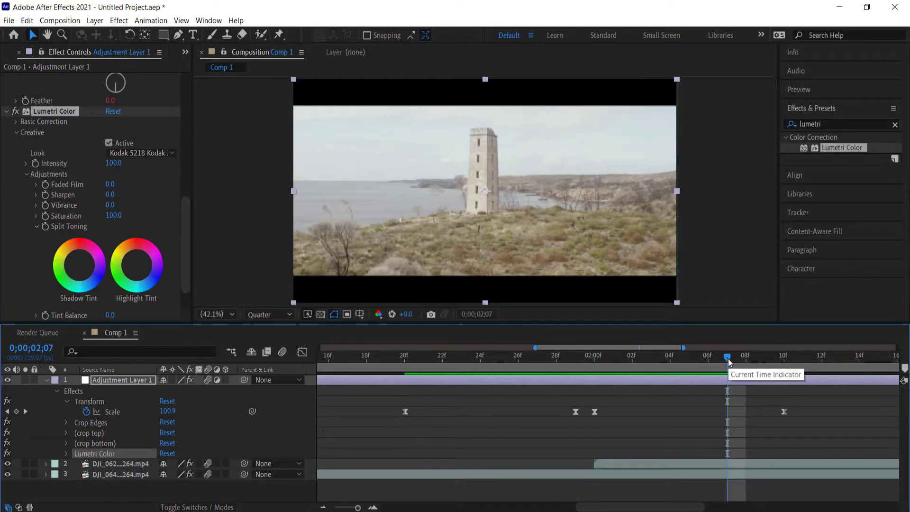